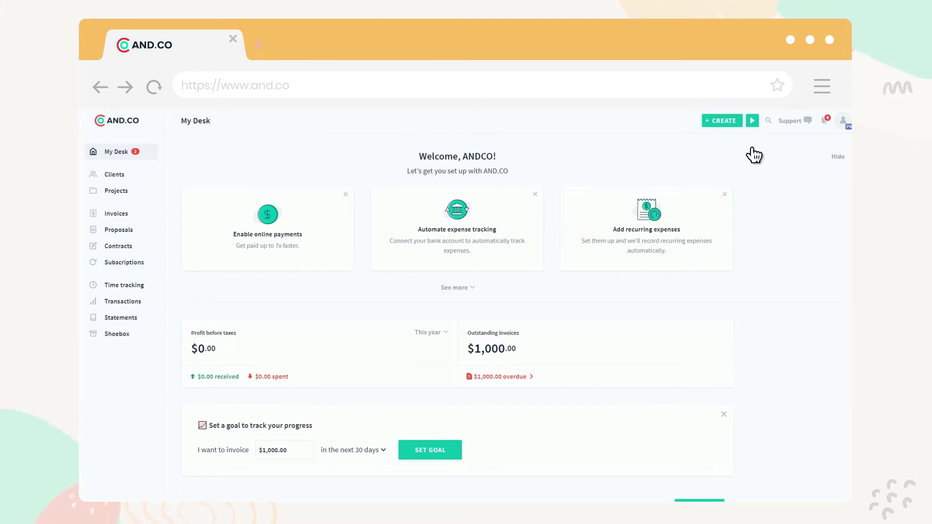
Step: Start a new subscription and get past the Connect Stripe payment setup
left_click(728, 124)
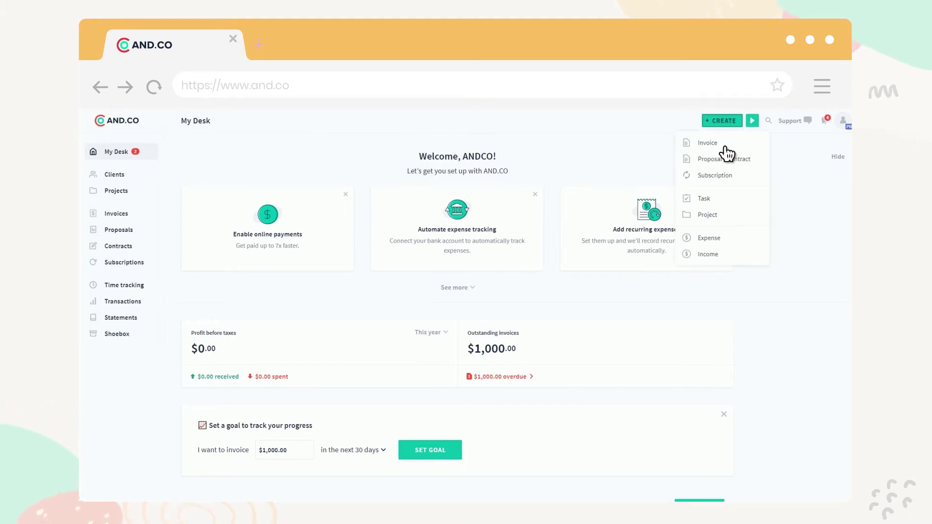
left_click(726, 175)
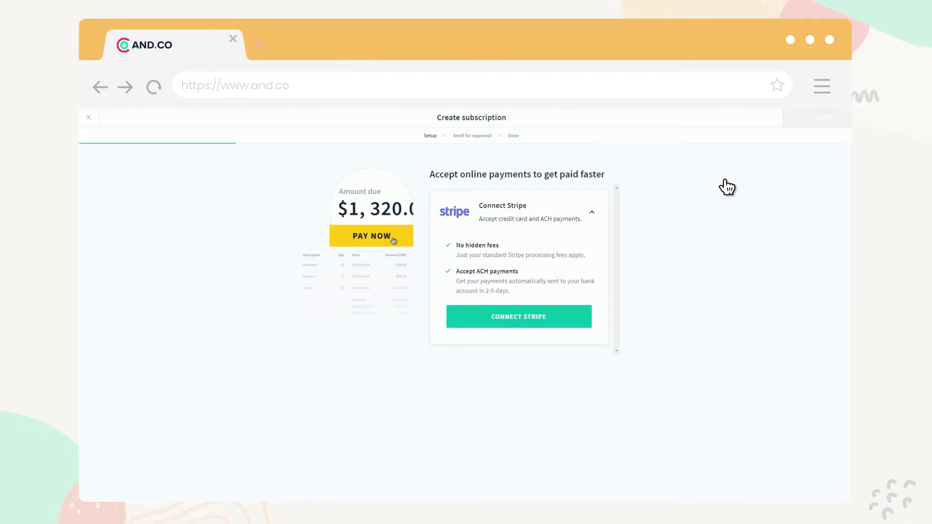
left_click(525, 323)
left_click(435, 299)
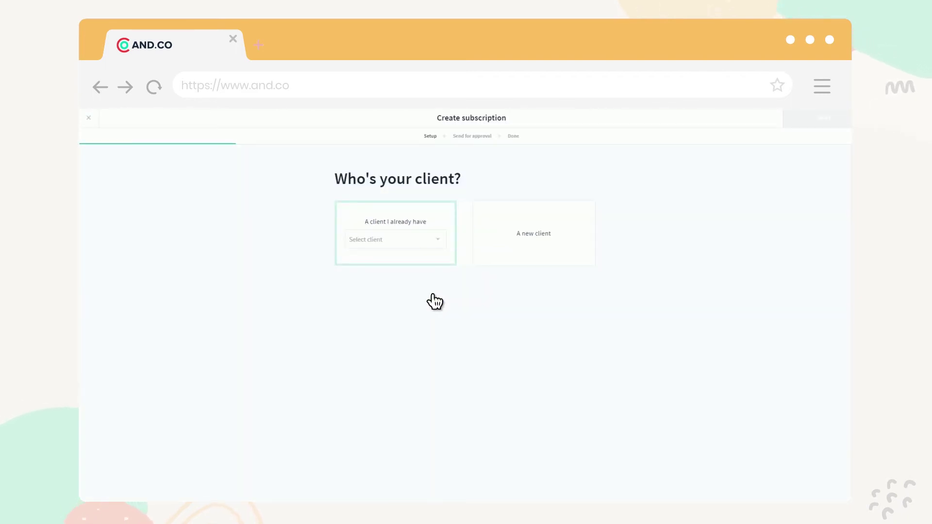
Step: Choose John Smith as the client and enter the Blog Management name and description
left_click(426, 249)
left_click(427, 261)
type("Blog Management")
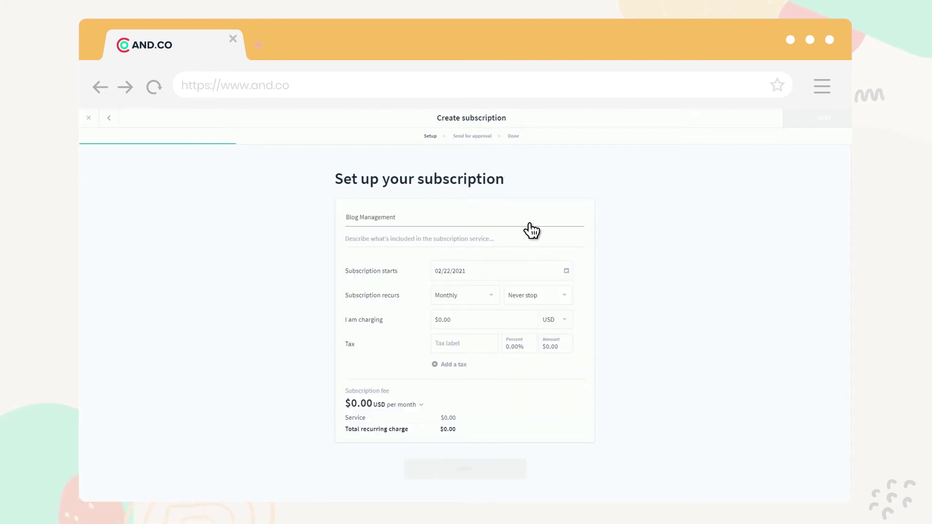
key("Tab")
type("Monthly B")
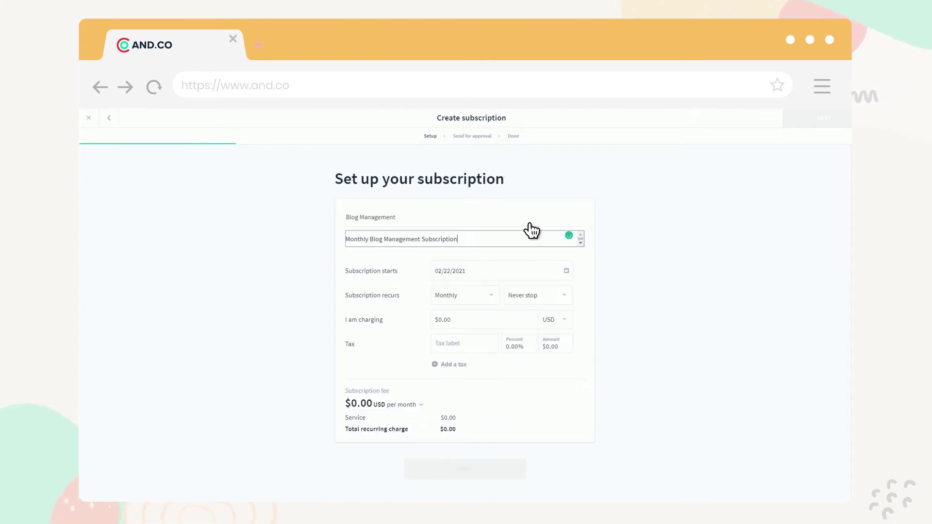
type("( 1 blog per week)")
Step: Pick February 23, 2021 as the start date, replacing a brief January 5 choice
left_click(482, 271)
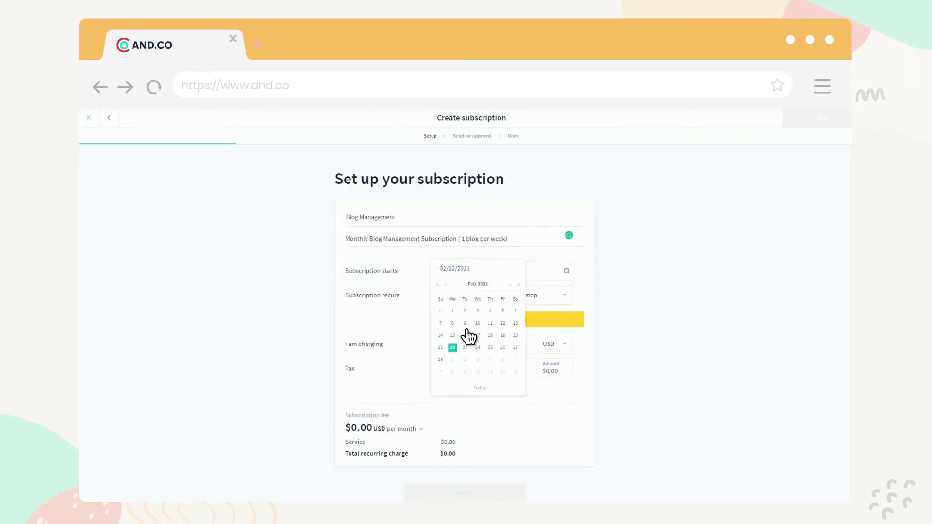
left_click(465, 348)
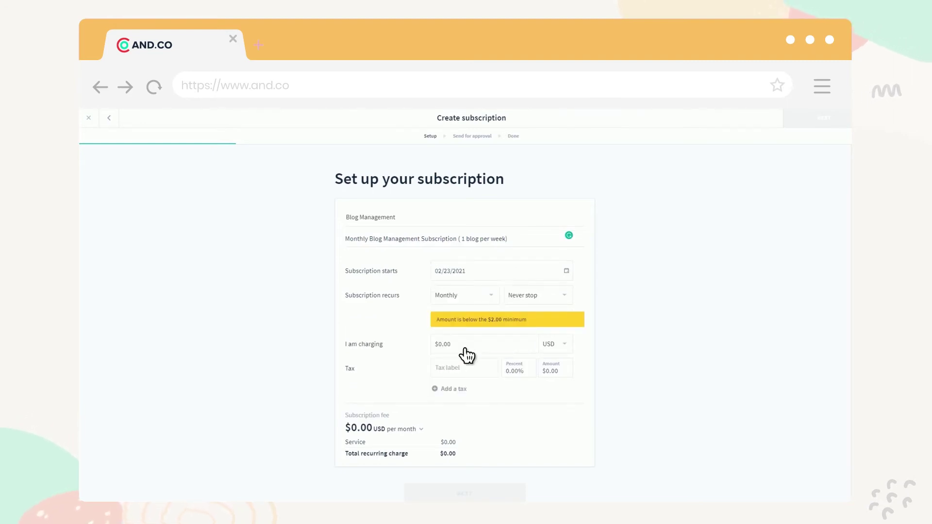
left_click(460, 275)
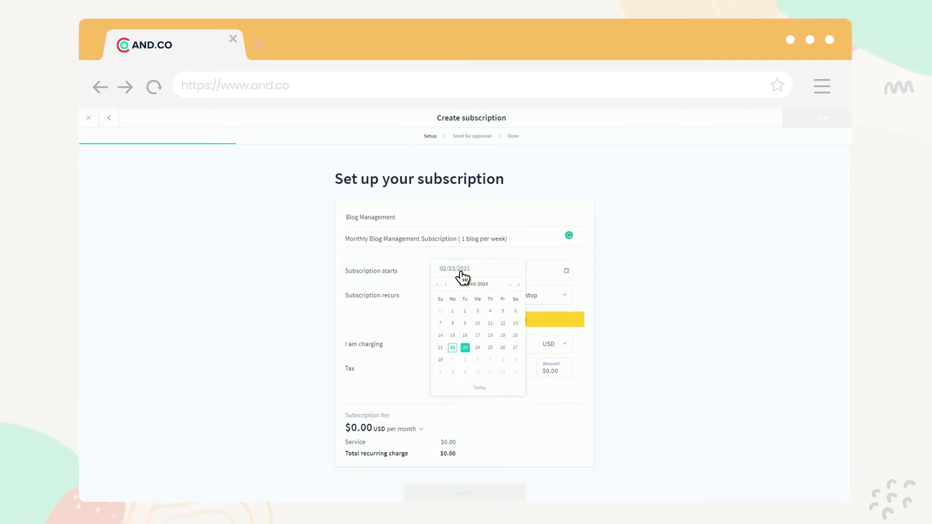
left_click(446, 285)
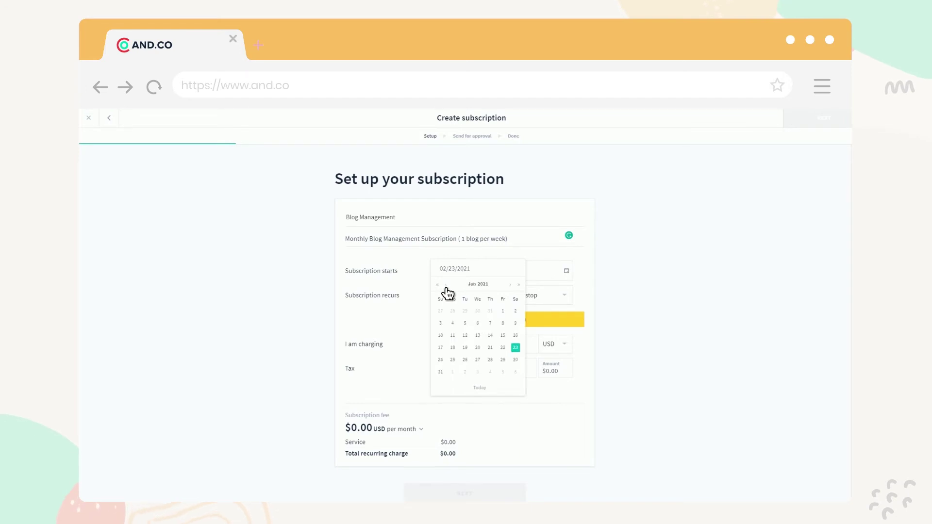
left_click(464, 324)
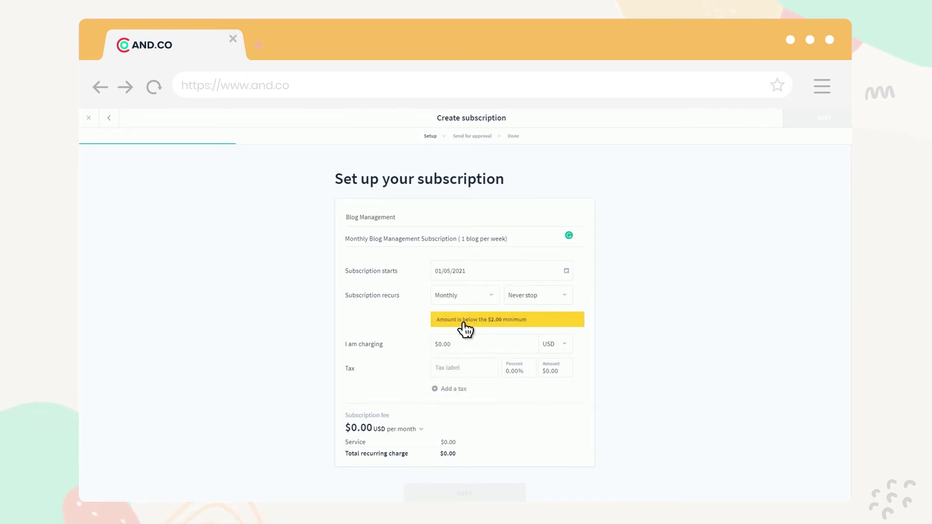
left_click(470, 276)
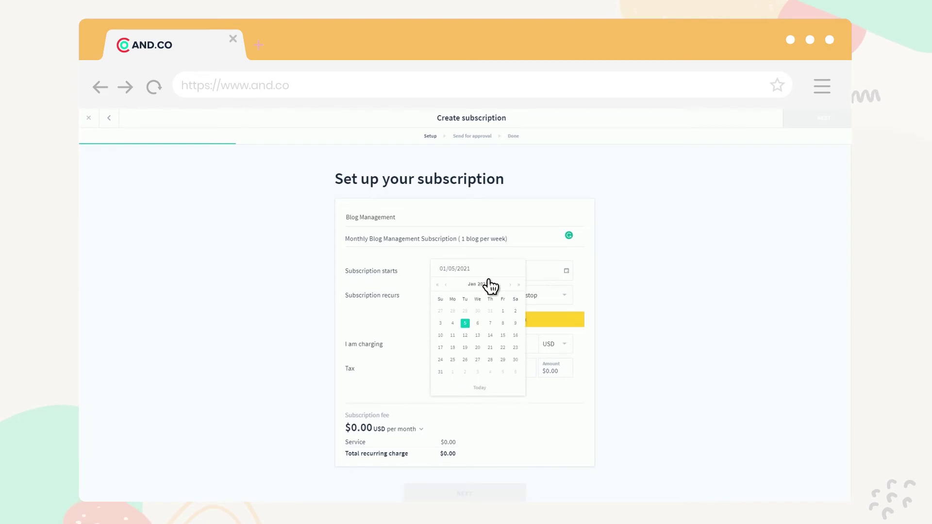
left_click(518, 285)
left_click(466, 348)
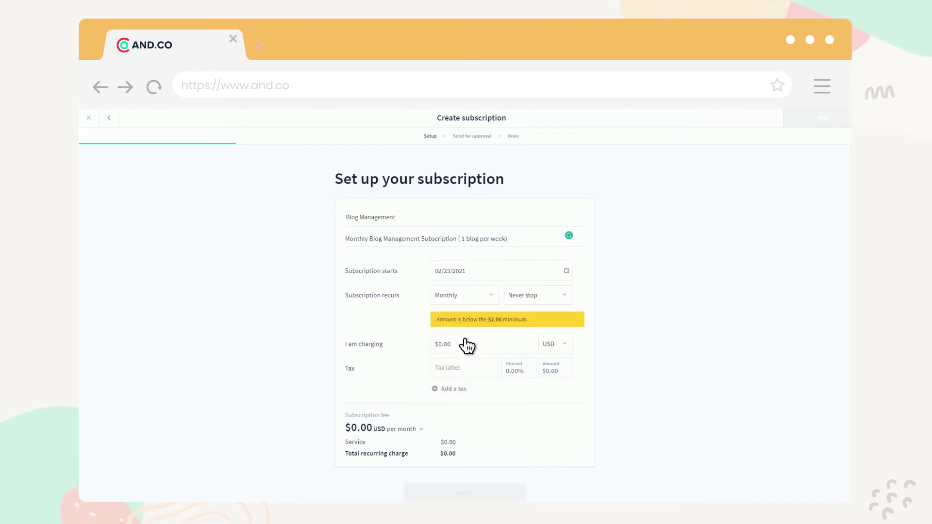
Step: Keep monthly recurrence with no end date and charge $100 with 20% VAT
left_click(466, 300)
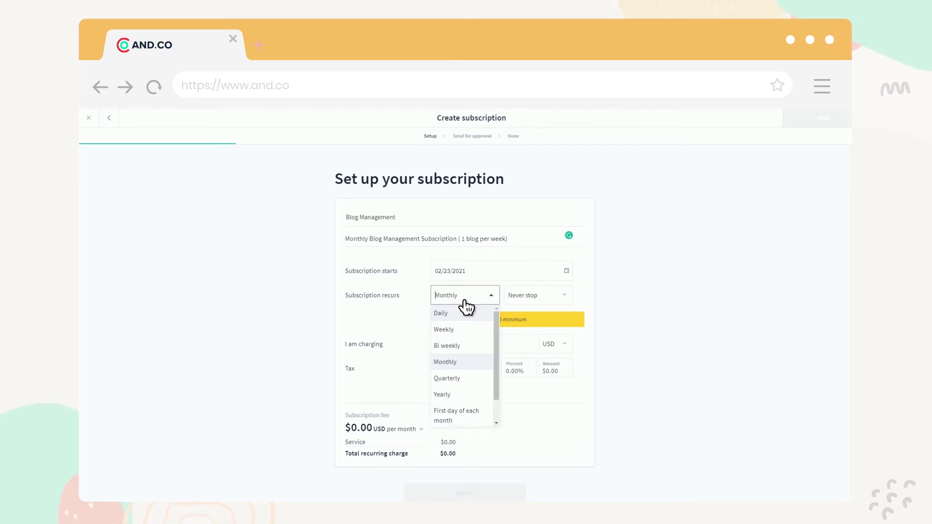
left_click(467, 363)
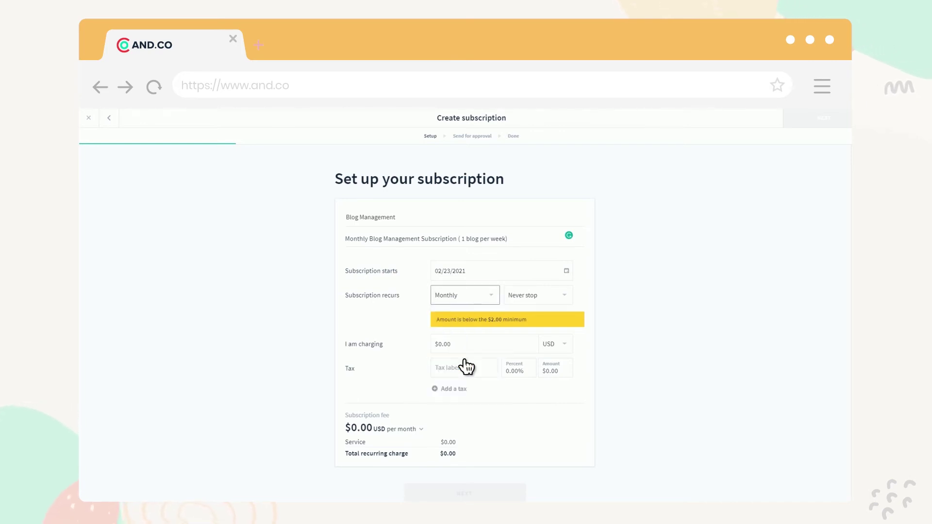
left_click(534, 297)
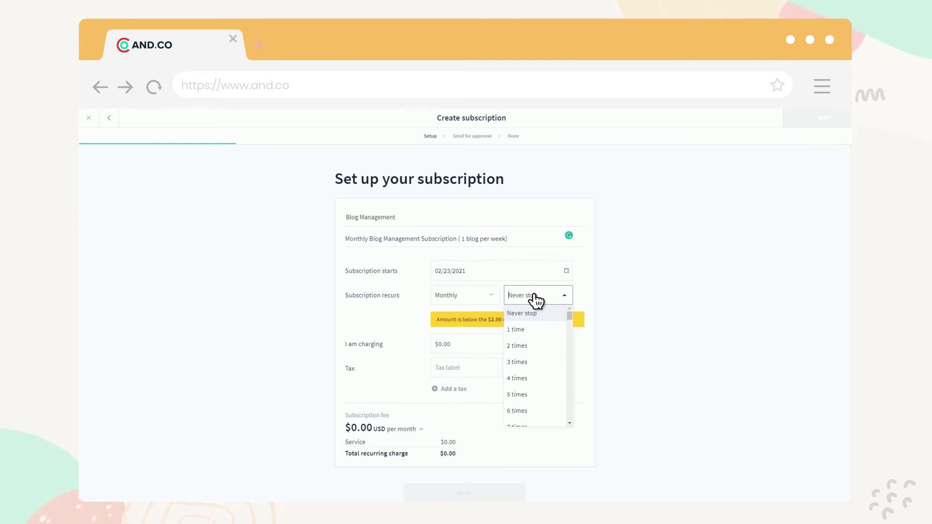
left_click(535, 301)
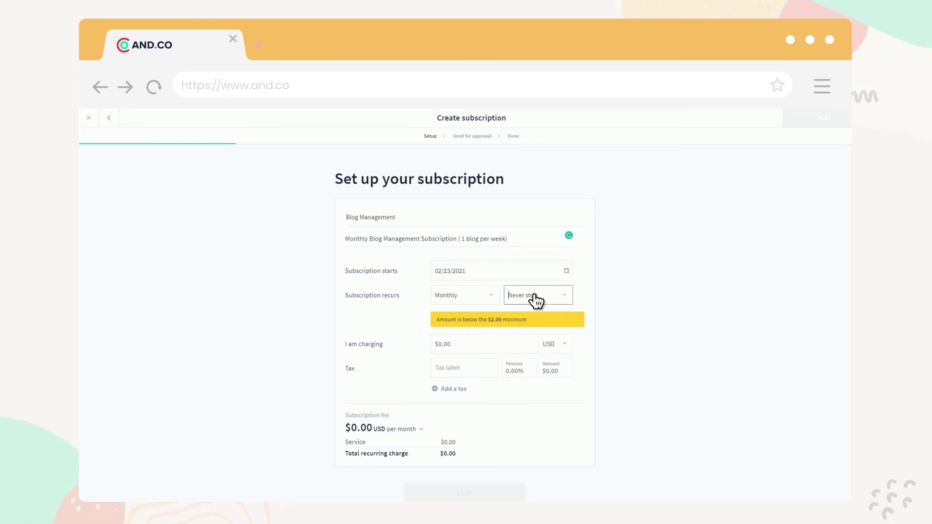
left_click(467, 339)
type("100")
left_click(448, 352)
type("20")
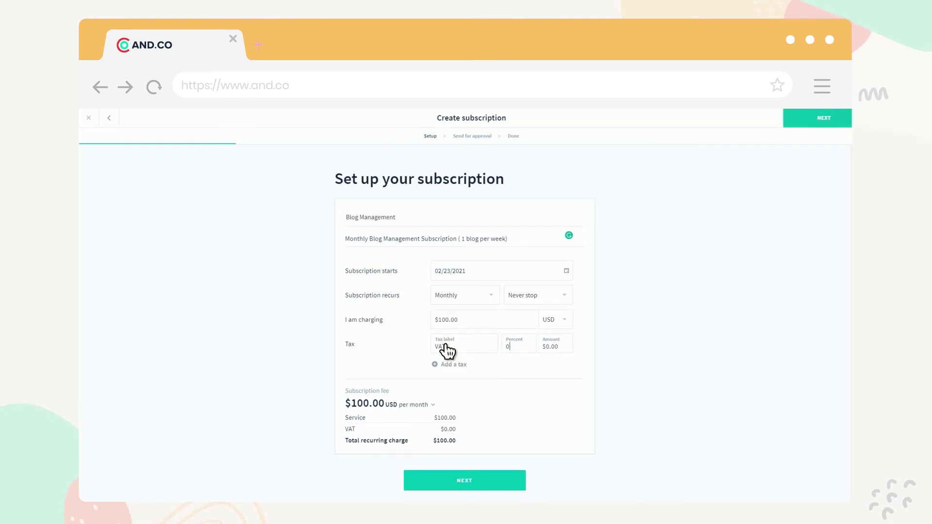
type("VAT")
Step: Add a personal note to the approval email and send it to John Smith
left_click(467, 482)
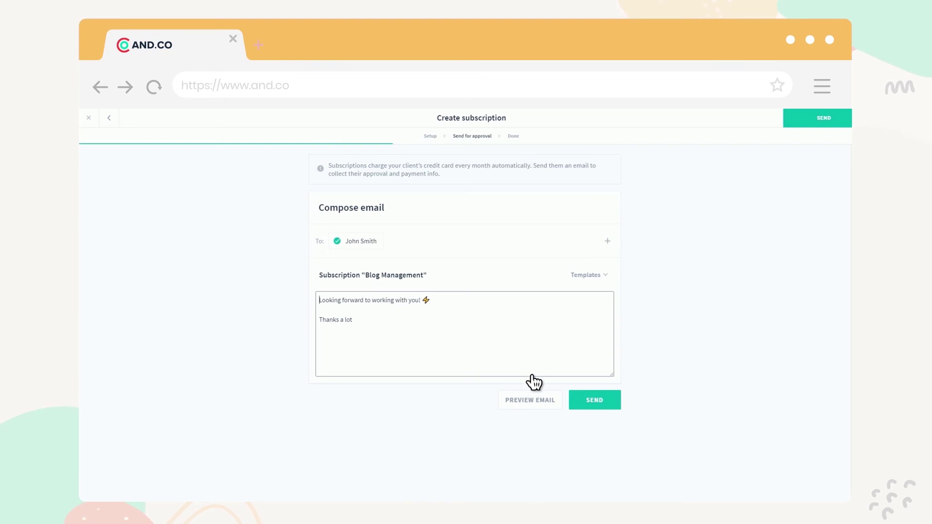
type("Hey John,")
key("Return")
key("Return")
key("End")
type("P")
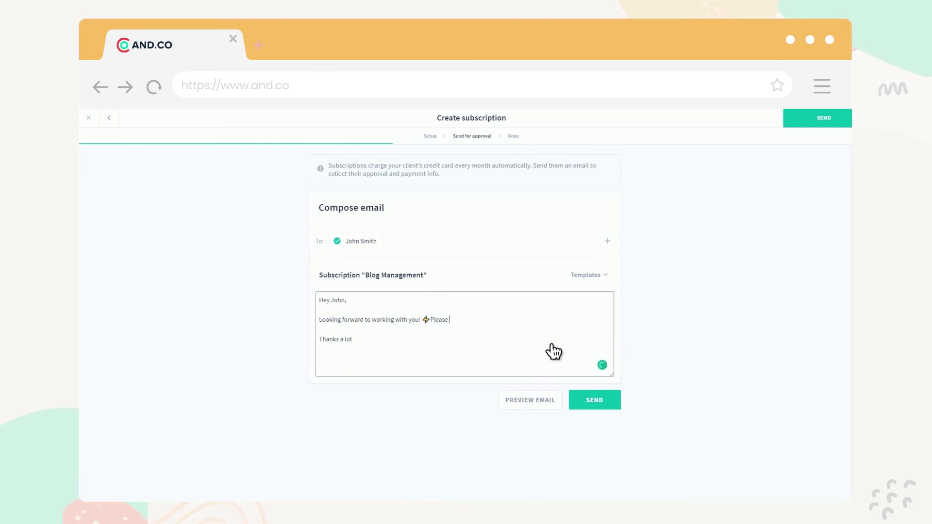
type(".")
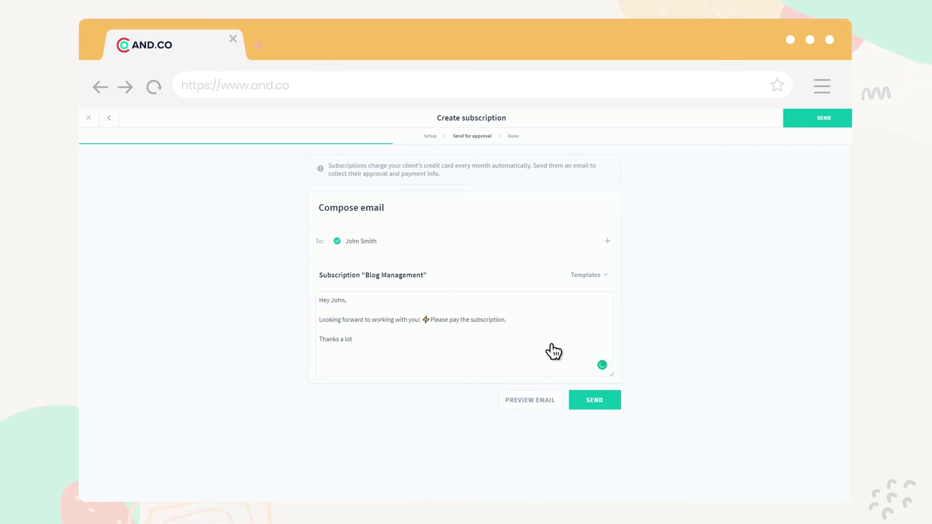
left_click(596, 403)
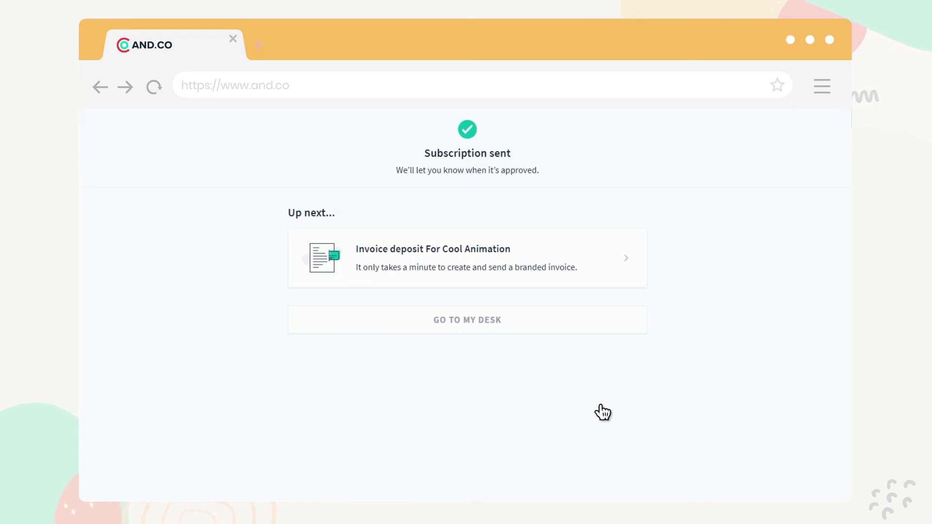